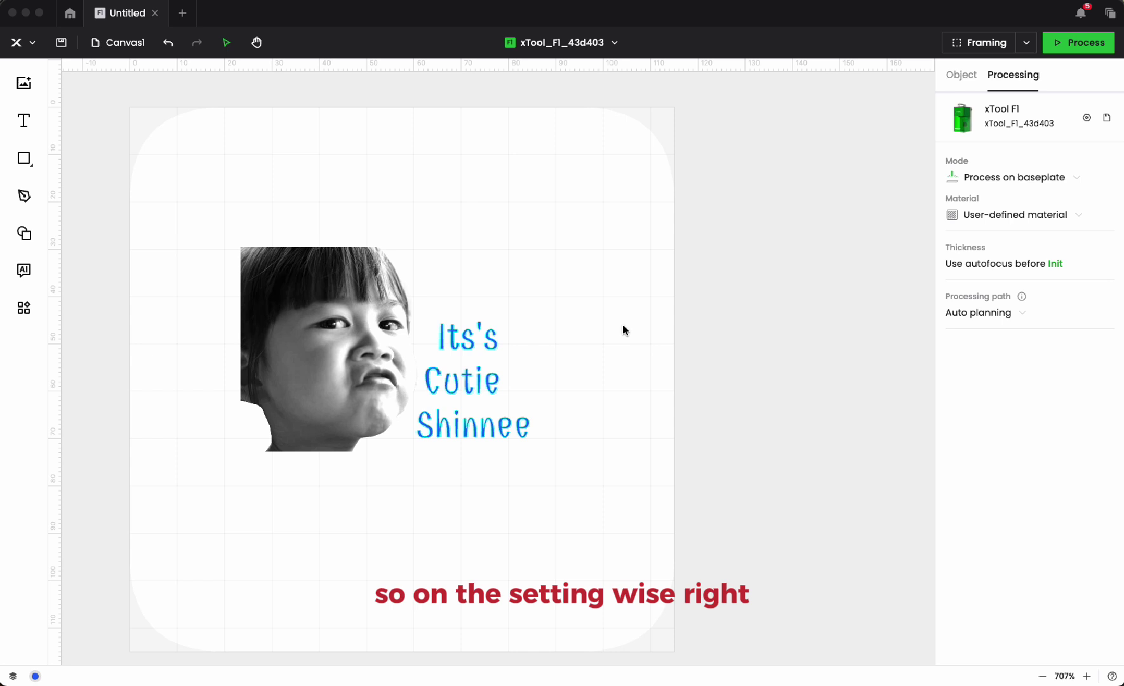
# - Show the portrait photo's EasySet settings: blue light, 65% power, 318 DPI, Jarvis
pyautogui.click(321, 327)
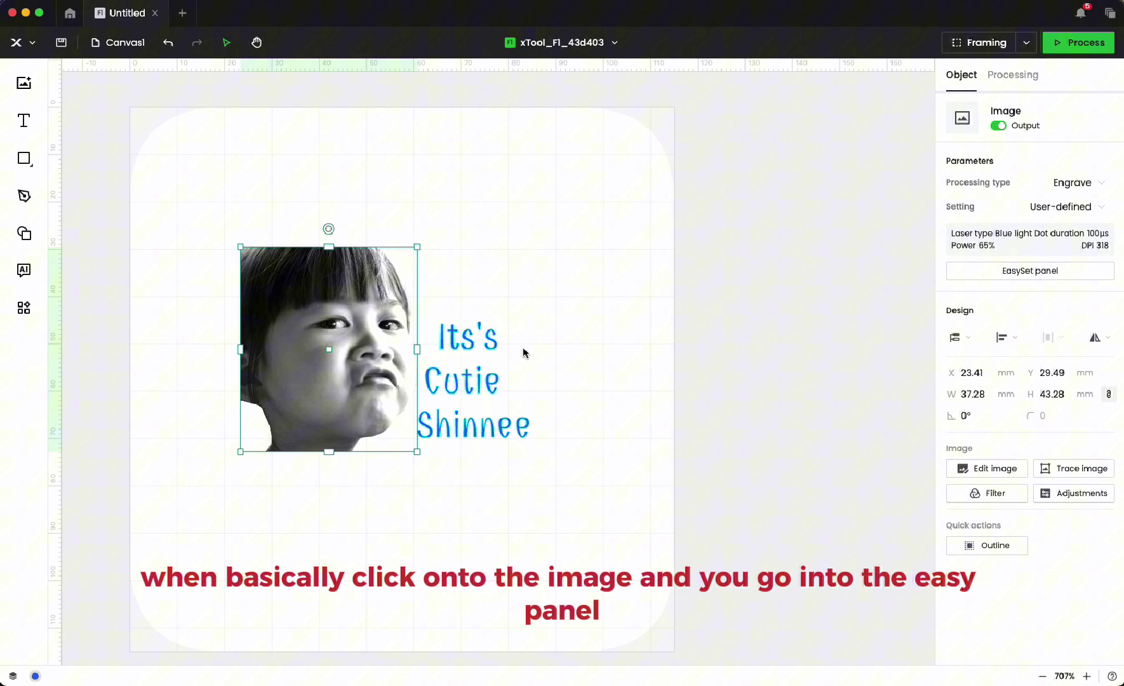
pyautogui.click(1019, 271)
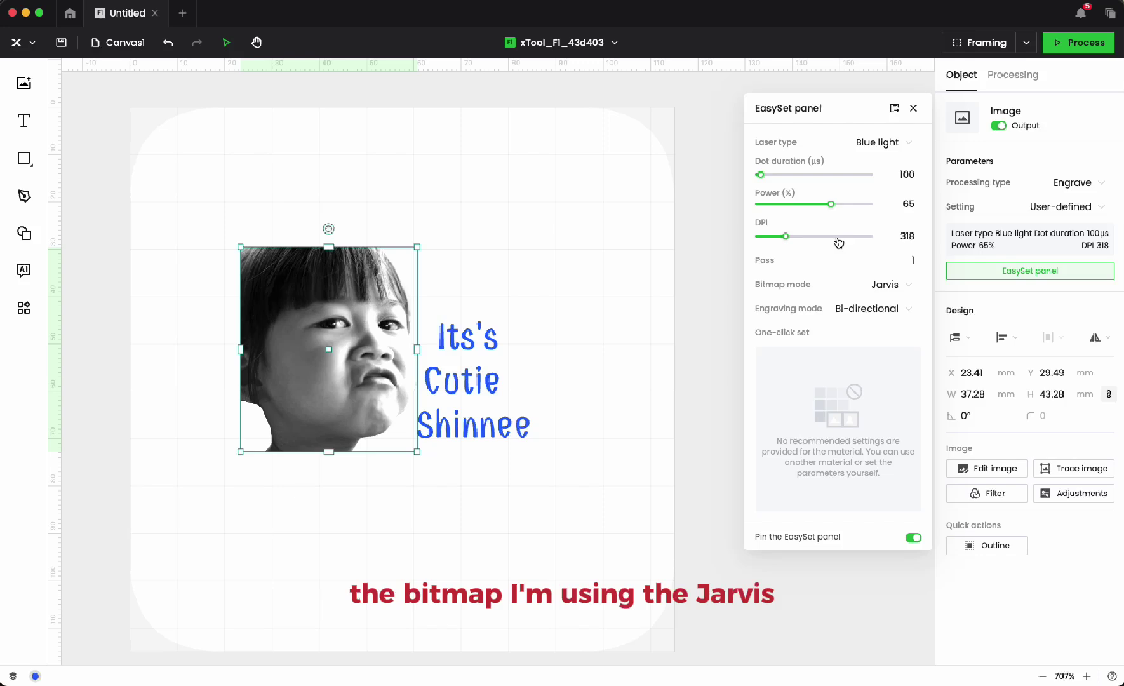
# - Check the text's settings (70% power, 200 mm/s, 100 lines/cm), then view job processing
pyautogui.click(491, 343)
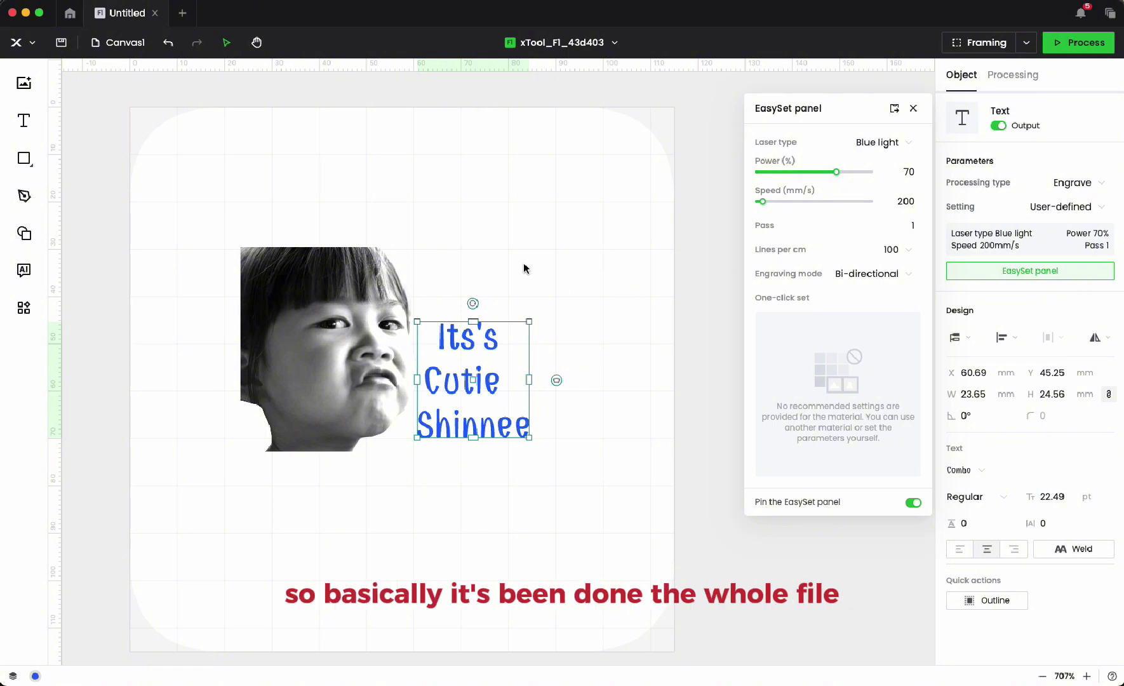
pyautogui.click(401, 235)
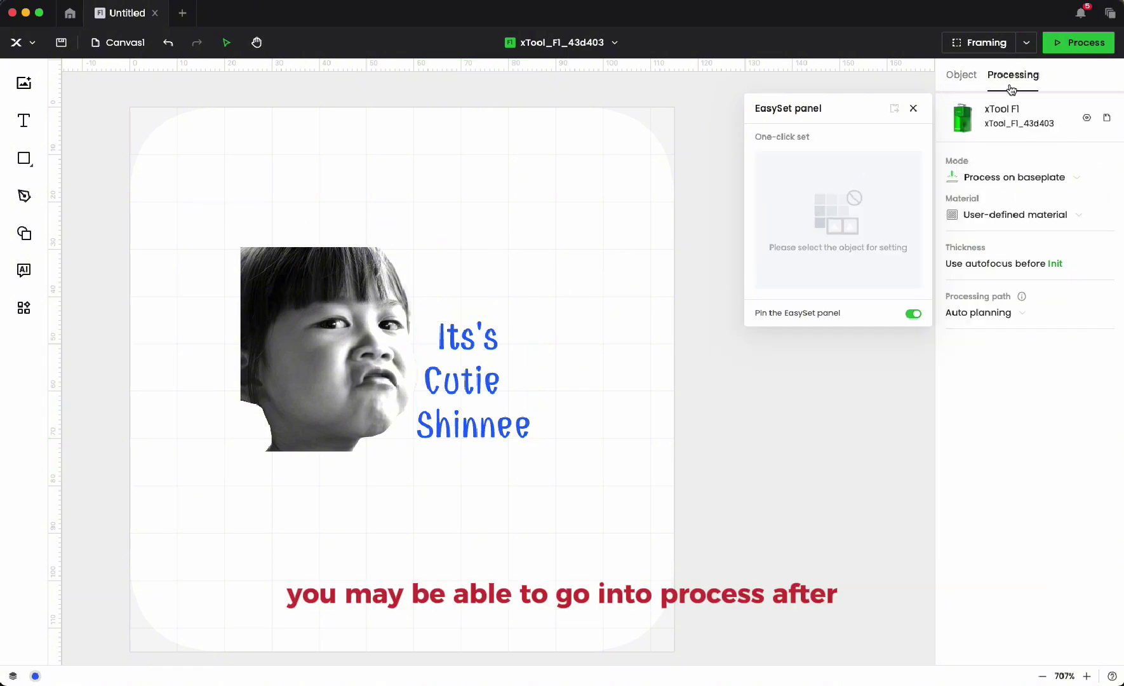
# - Preview the portrait and text laser path, estimated at 00:01:20
pyautogui.click(1079, 42)
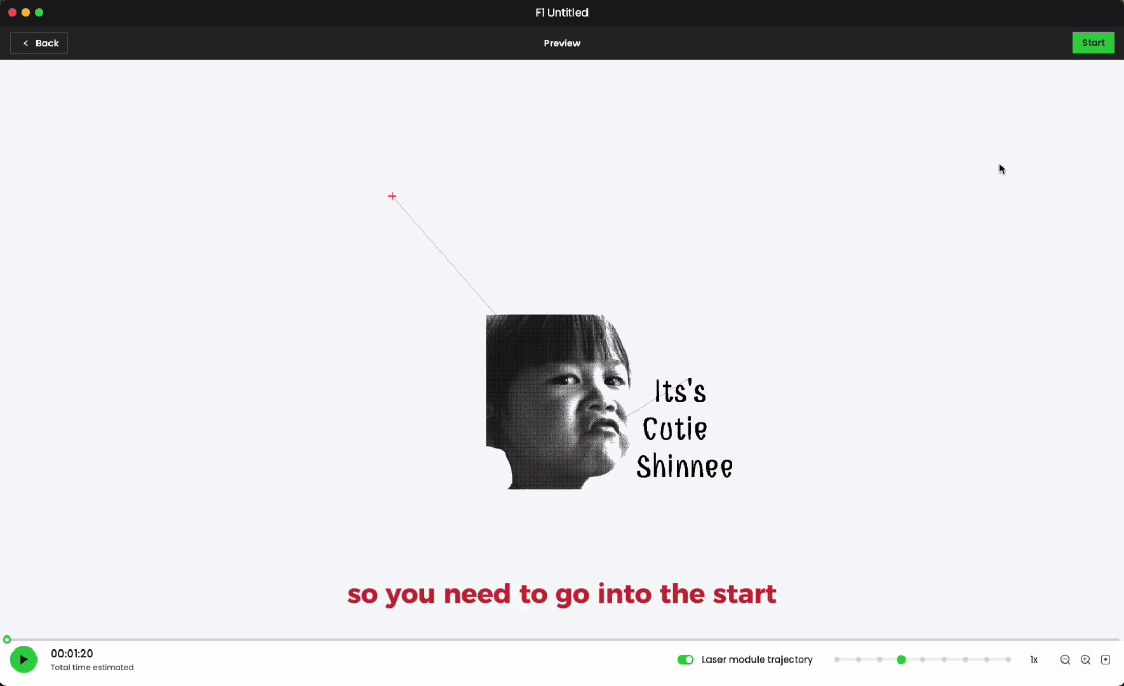
# - Start the job so the file is sent to the xTool F1 for processing
pyautogui.click(1093, 42)
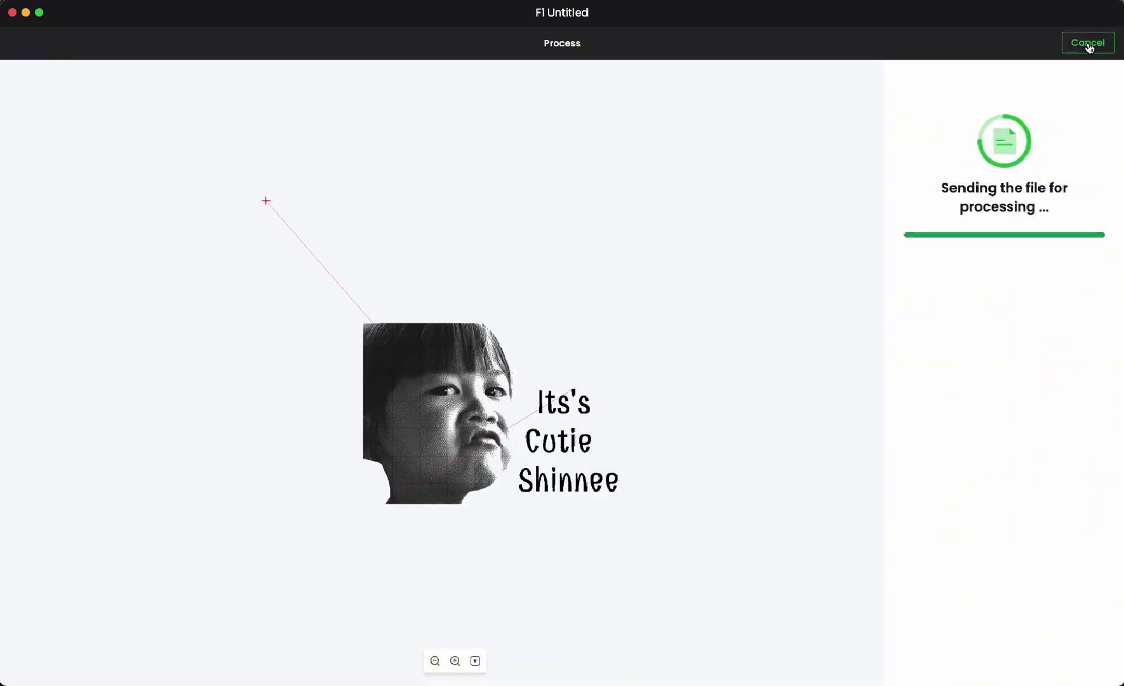